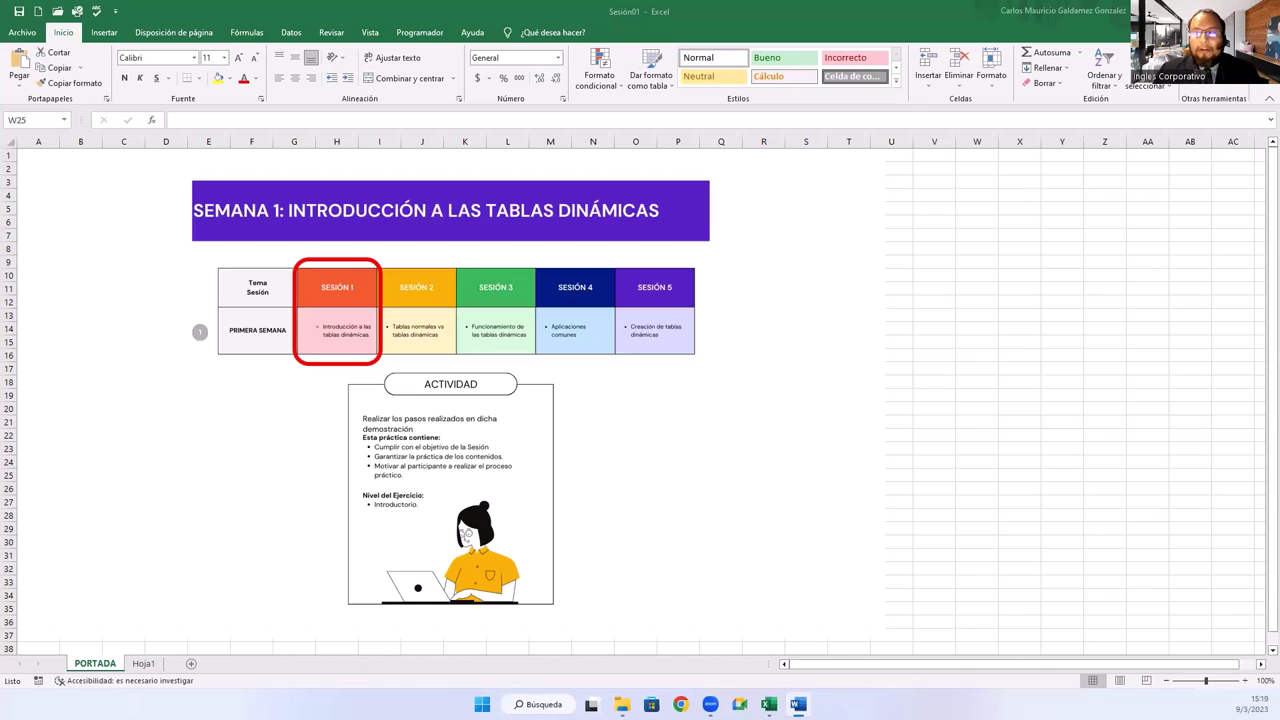
Bring the Sesión01 Excel workbook to the foreground.
click(145, 668)
Switch to the Hoja1 sheet and zoom in to 145%.
click(145, 666)
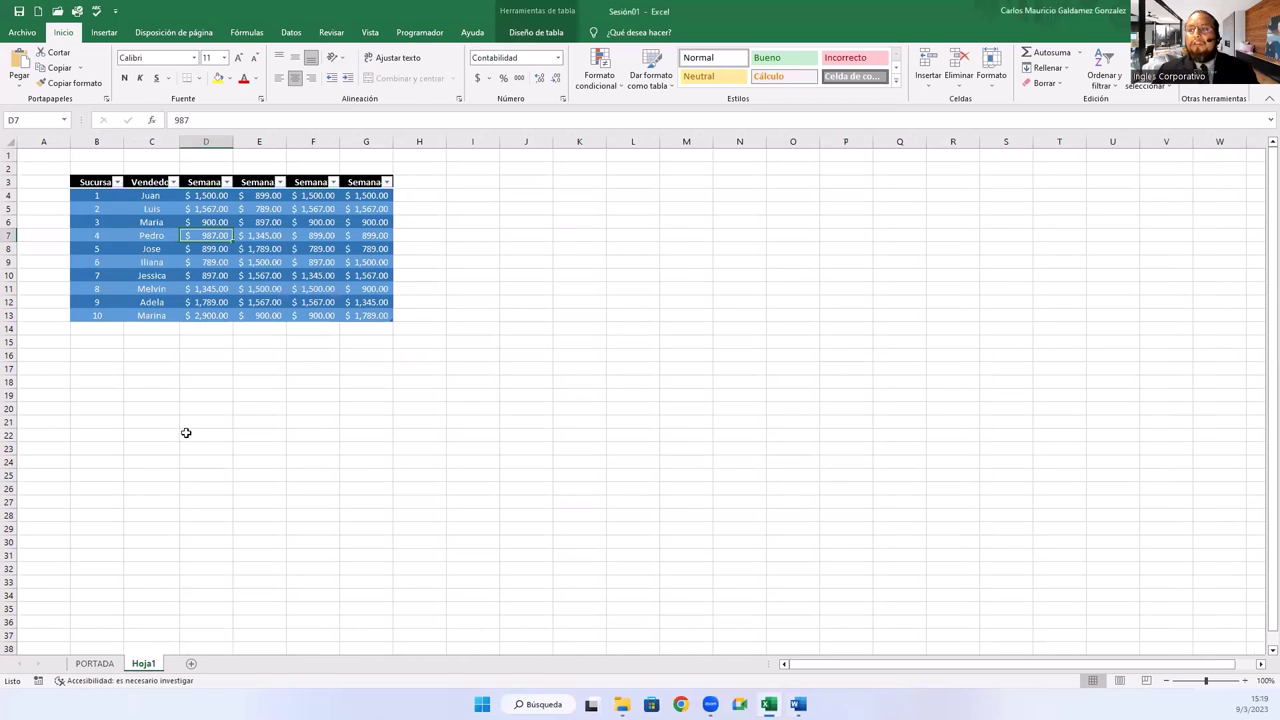
ctrl+scroll(227, 381, up, 1)
ctrl+scroll(222, 376, up, 1)
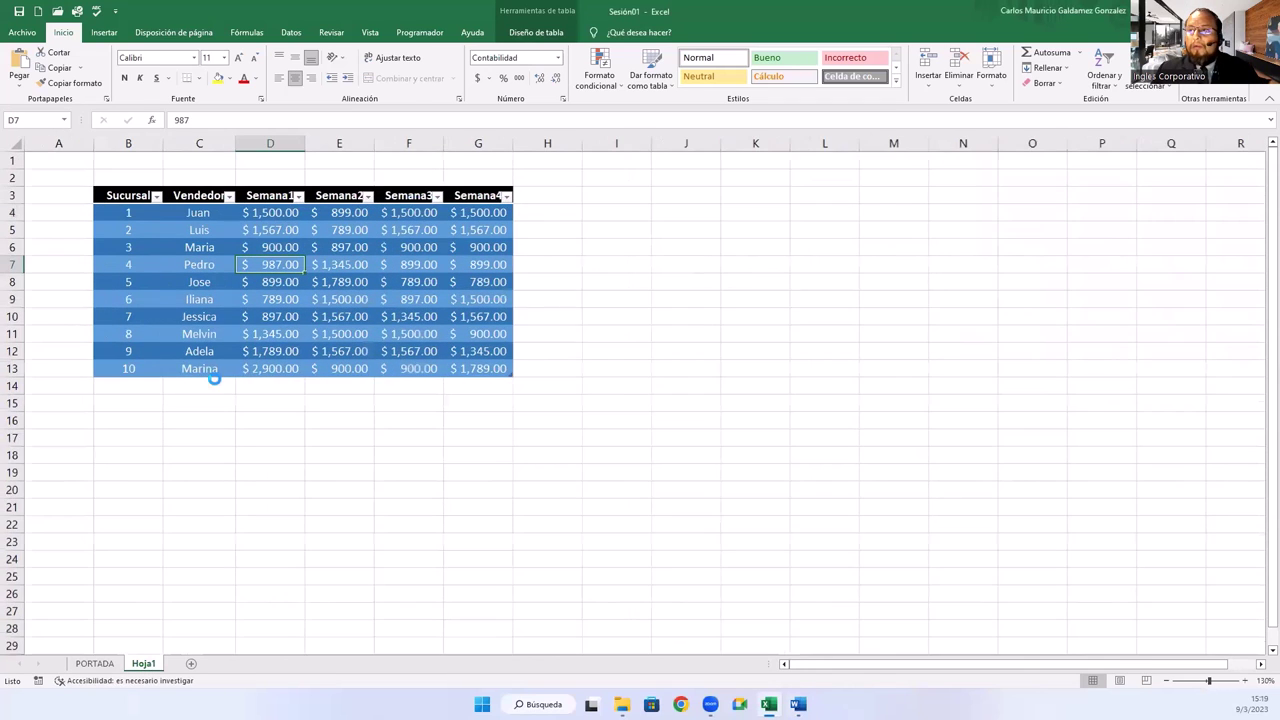
ctrl+scroll(209, 374, up, 1)
Inspect cells B8 and C6, then select the sales table B3:G13.
click(170, 291)
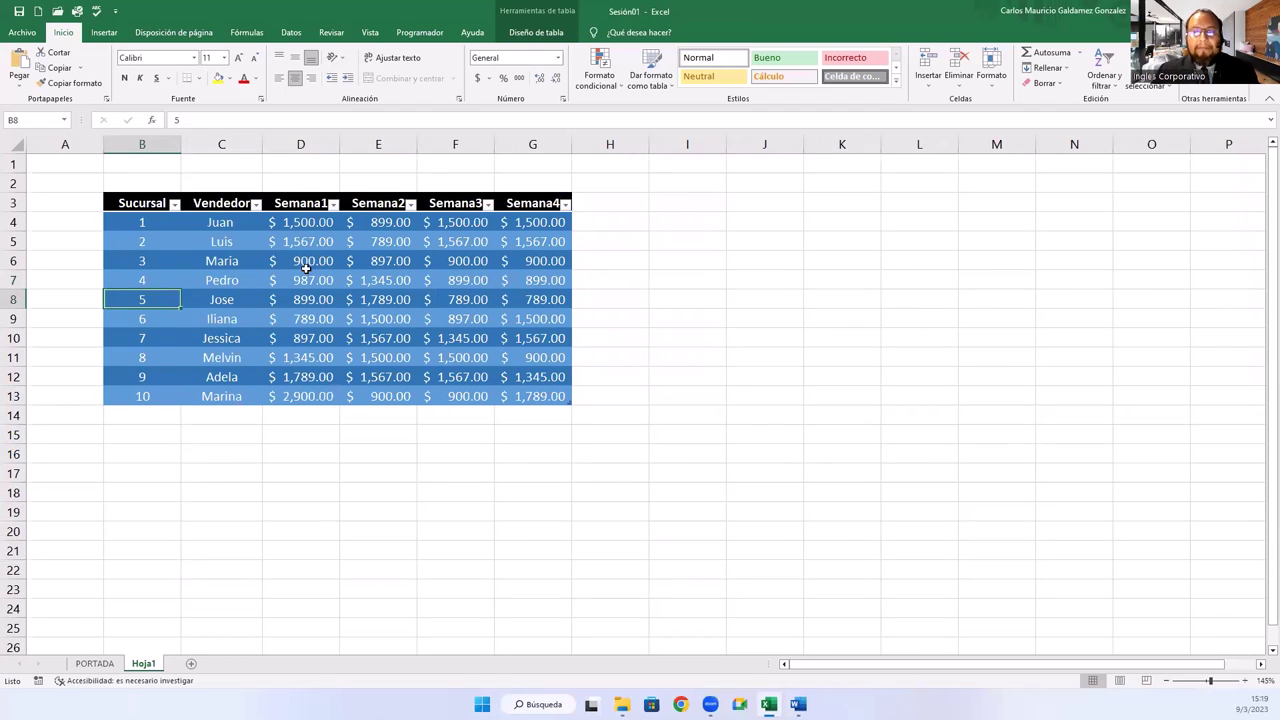
click(227, 263)
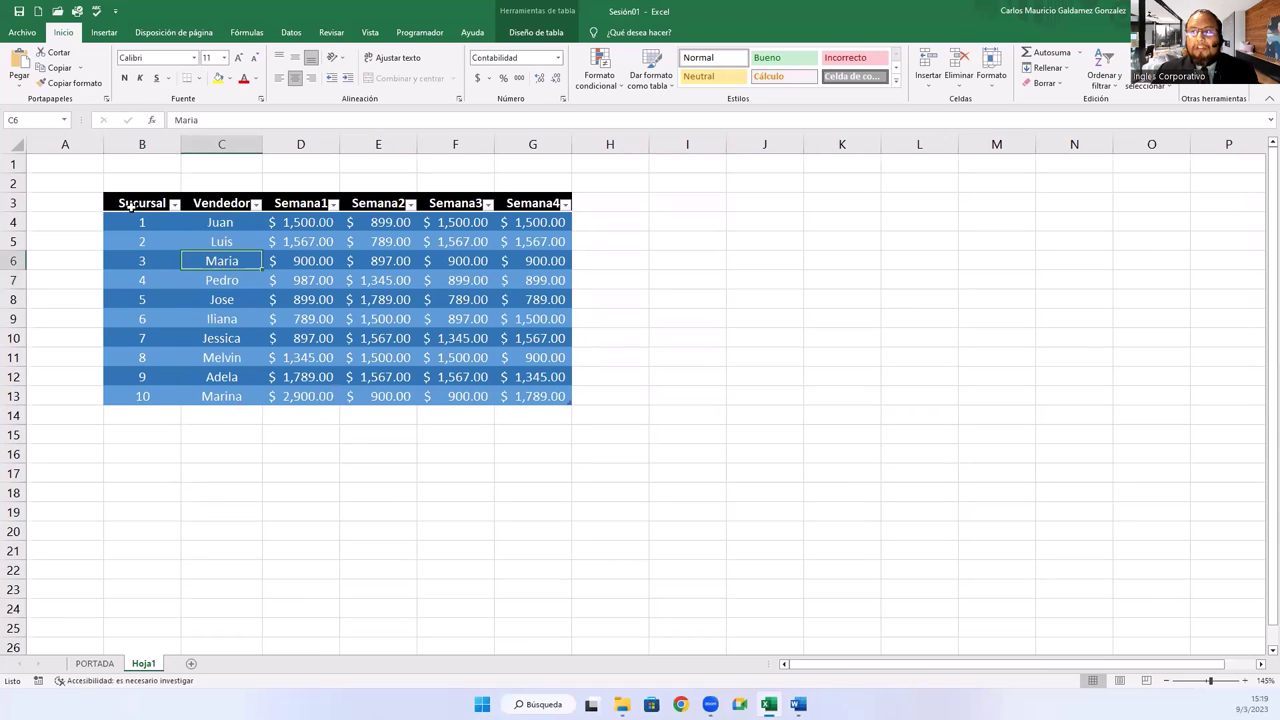
drag(130, 206, 528, 398)
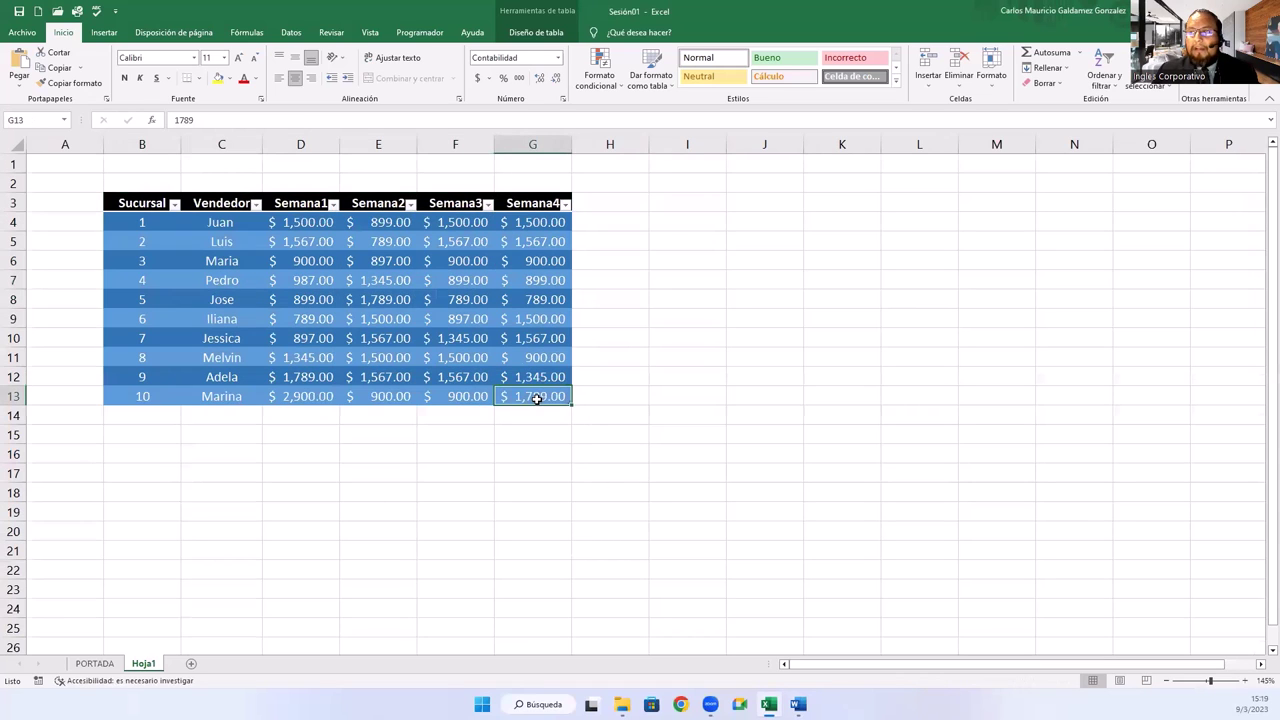
click(530, 398)
click(280, 303)
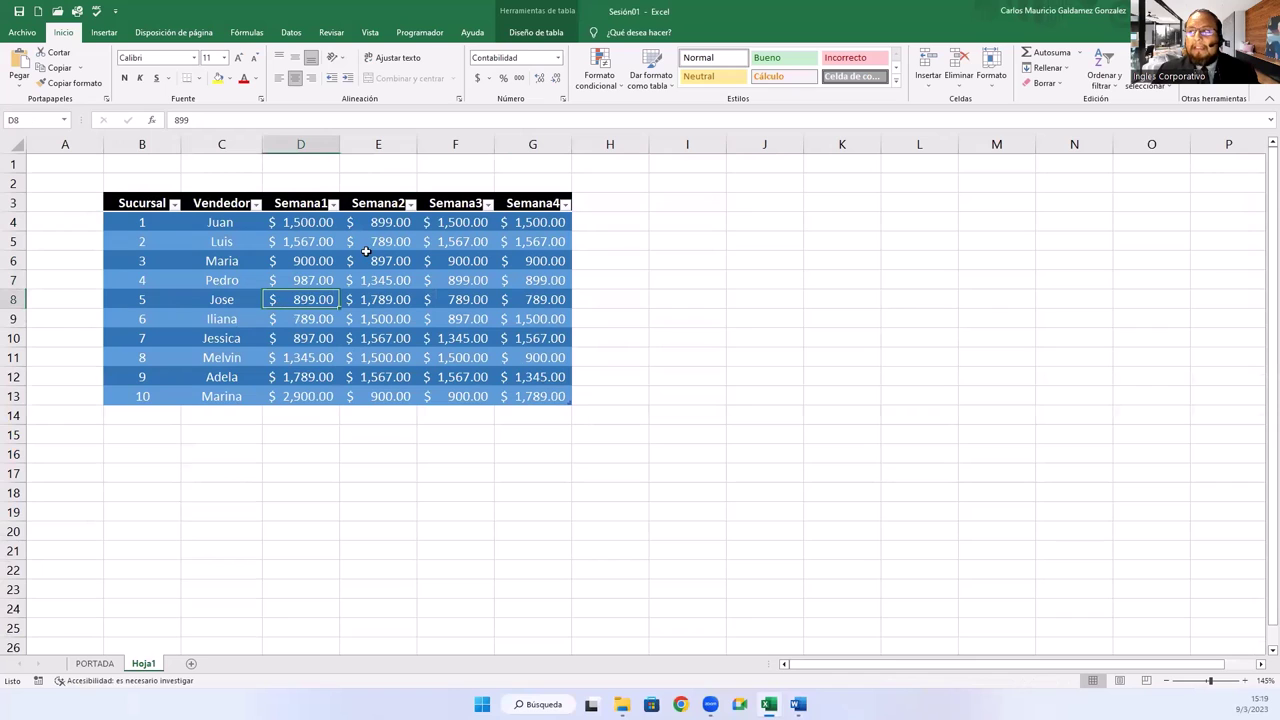
click(536, 32)
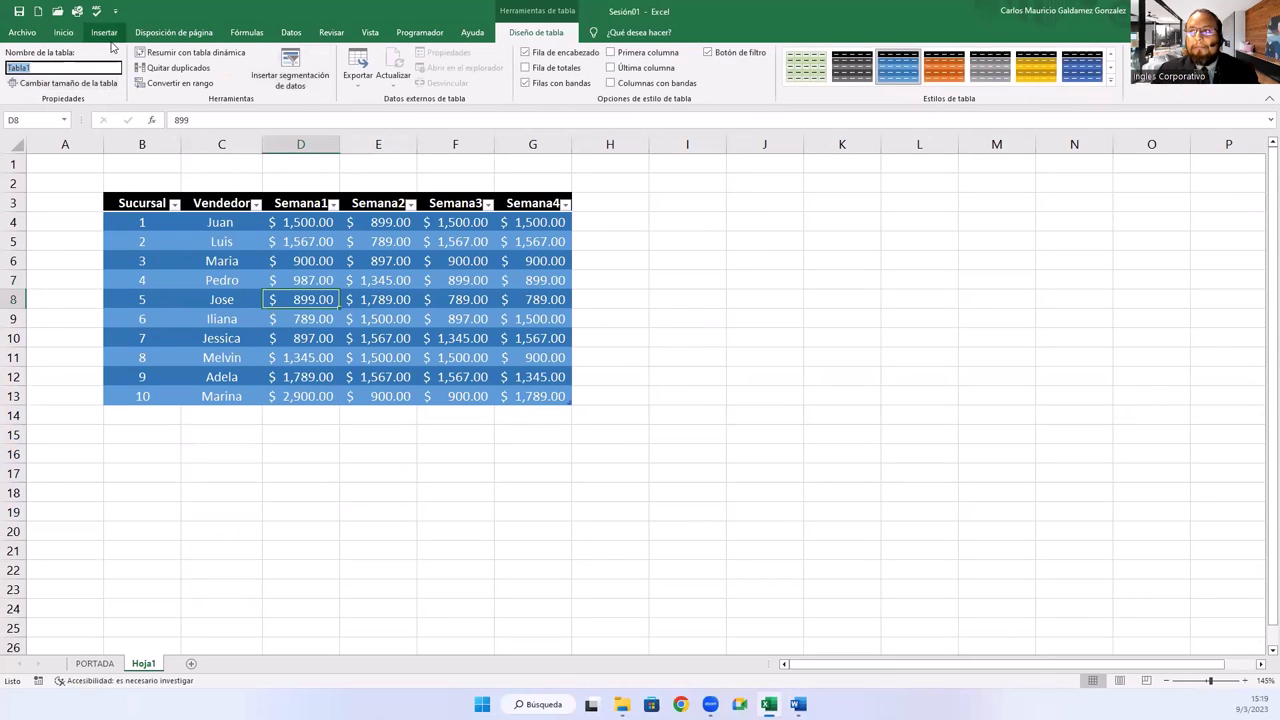
click(63, 32)
click(269, 262)
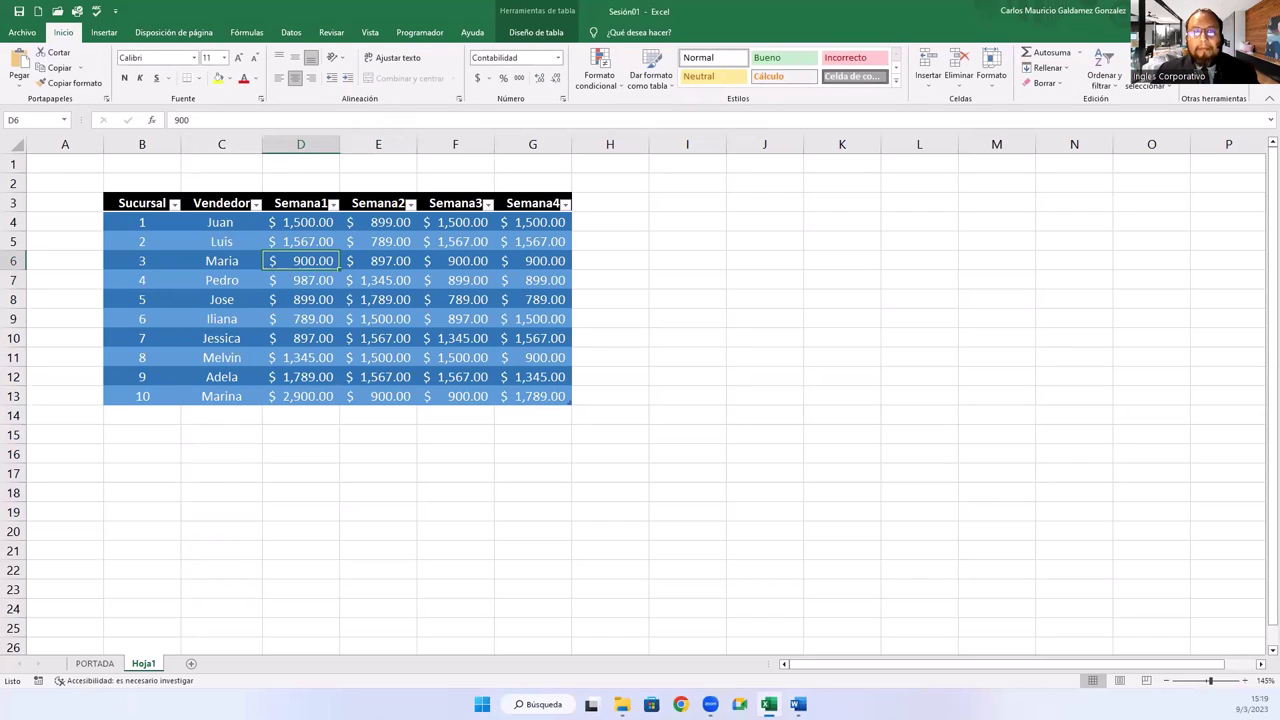
click(226, 282)
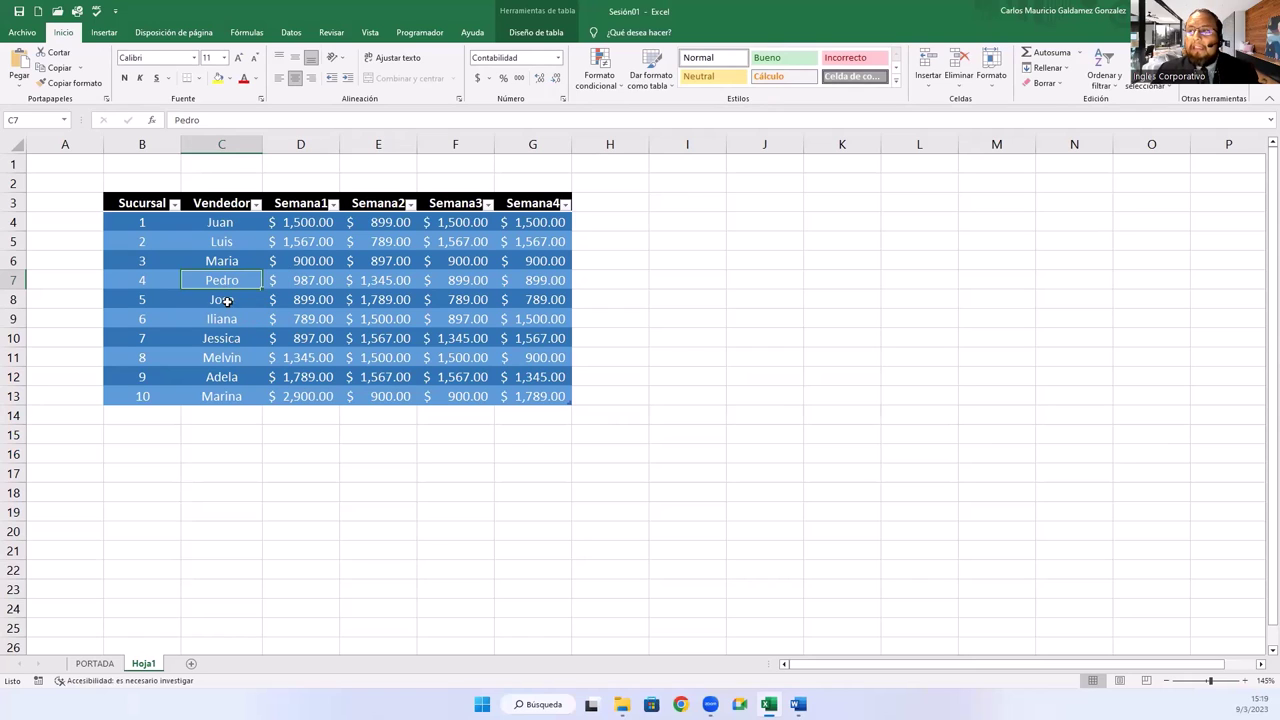
click(231, 306)
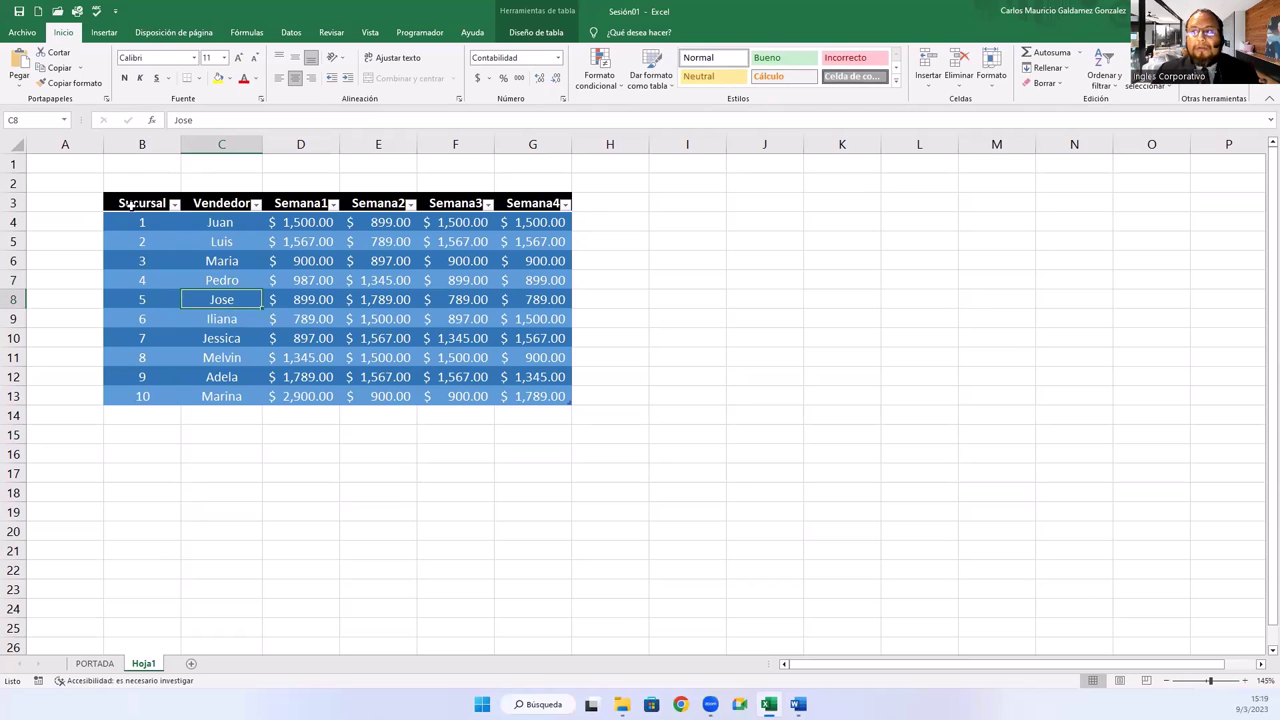
drag(131, 206, 514, 392)
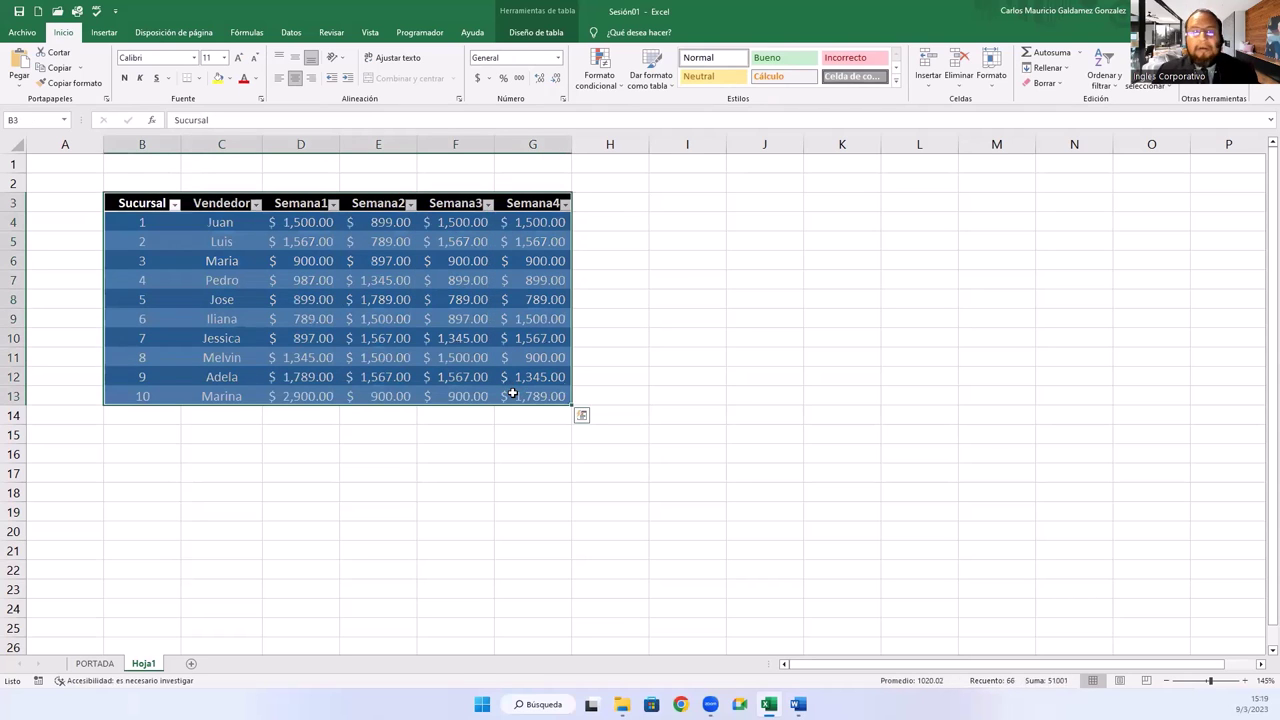
click(309, 301)
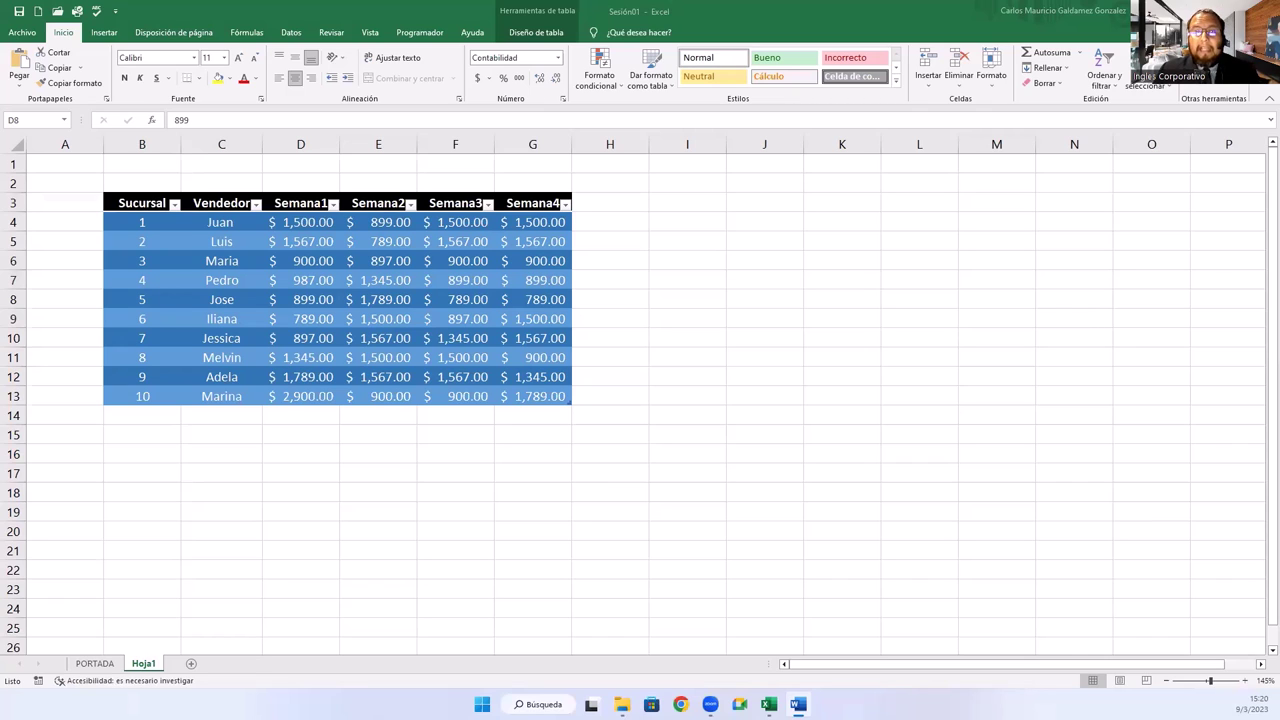
click(268, 260)
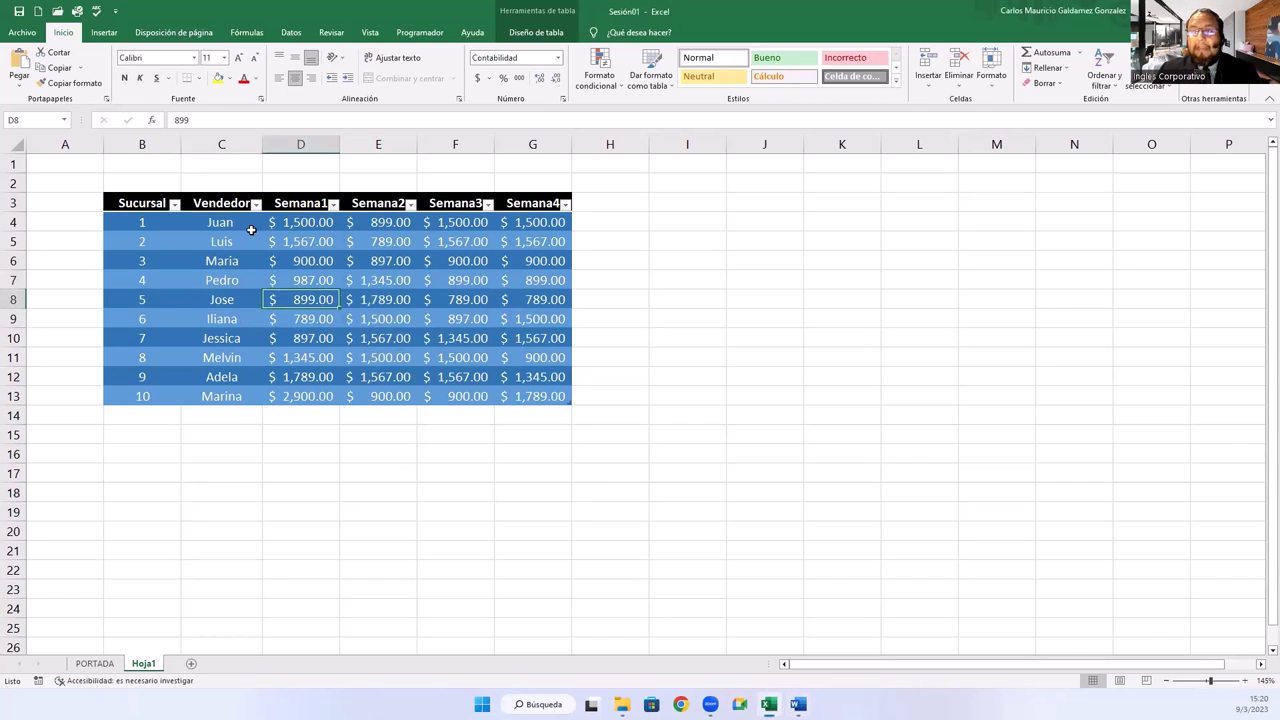
click(250, 235)
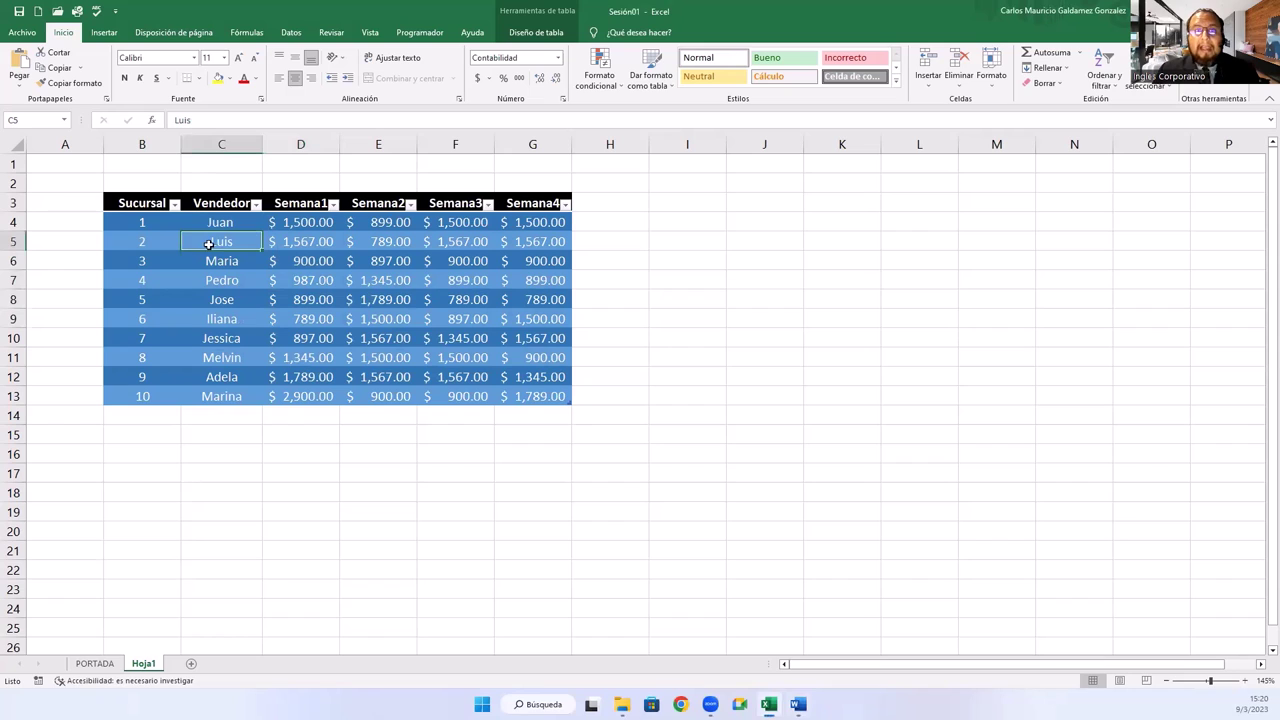
click(270, 318)
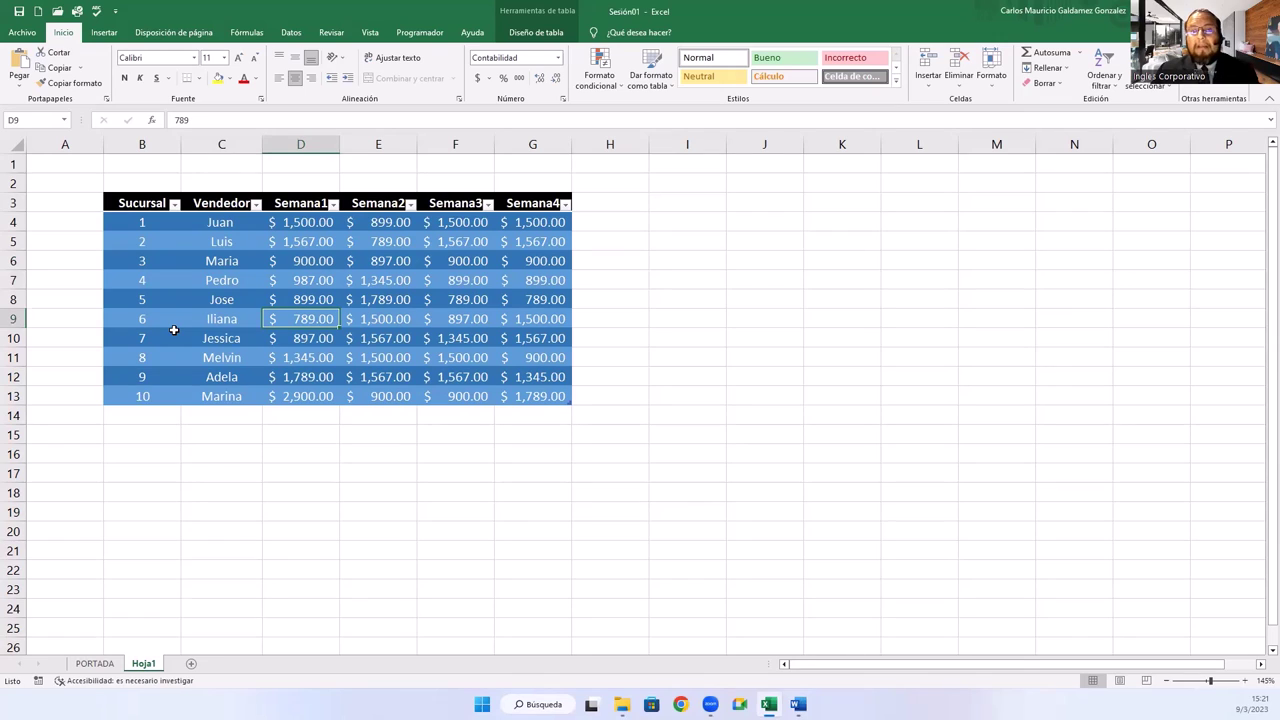
key(ctrl+End)
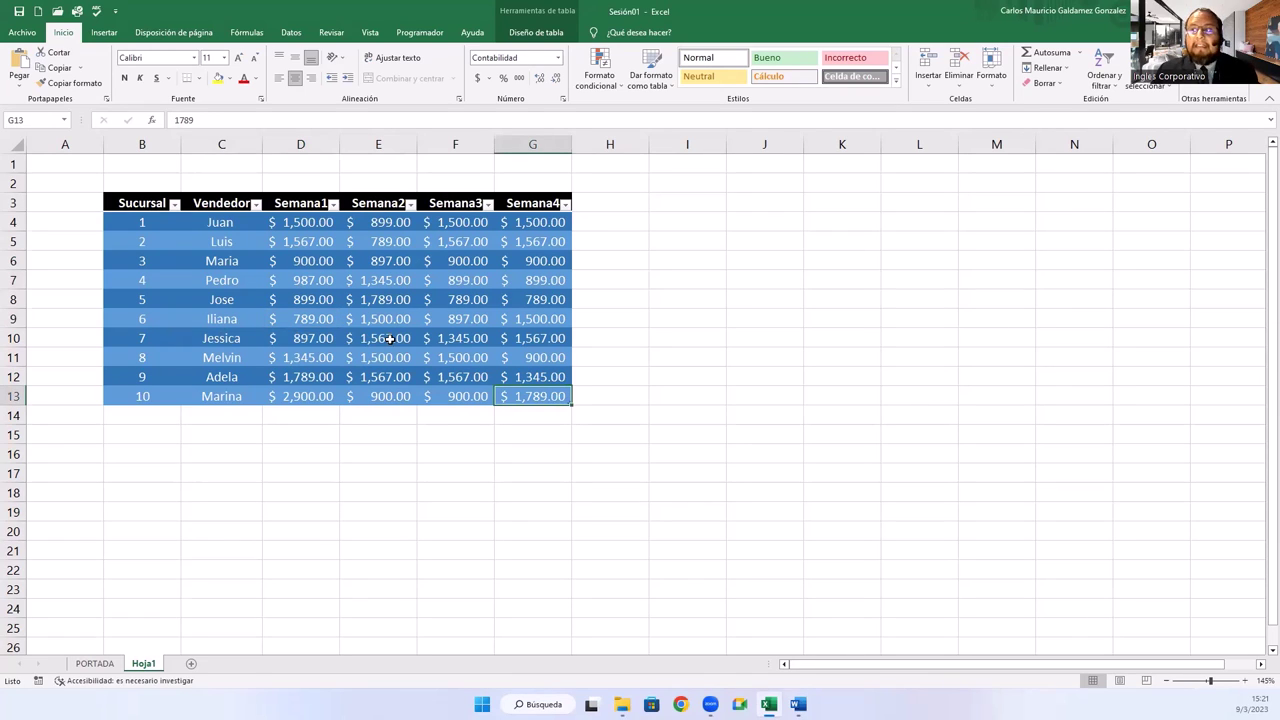
click(300, 298)
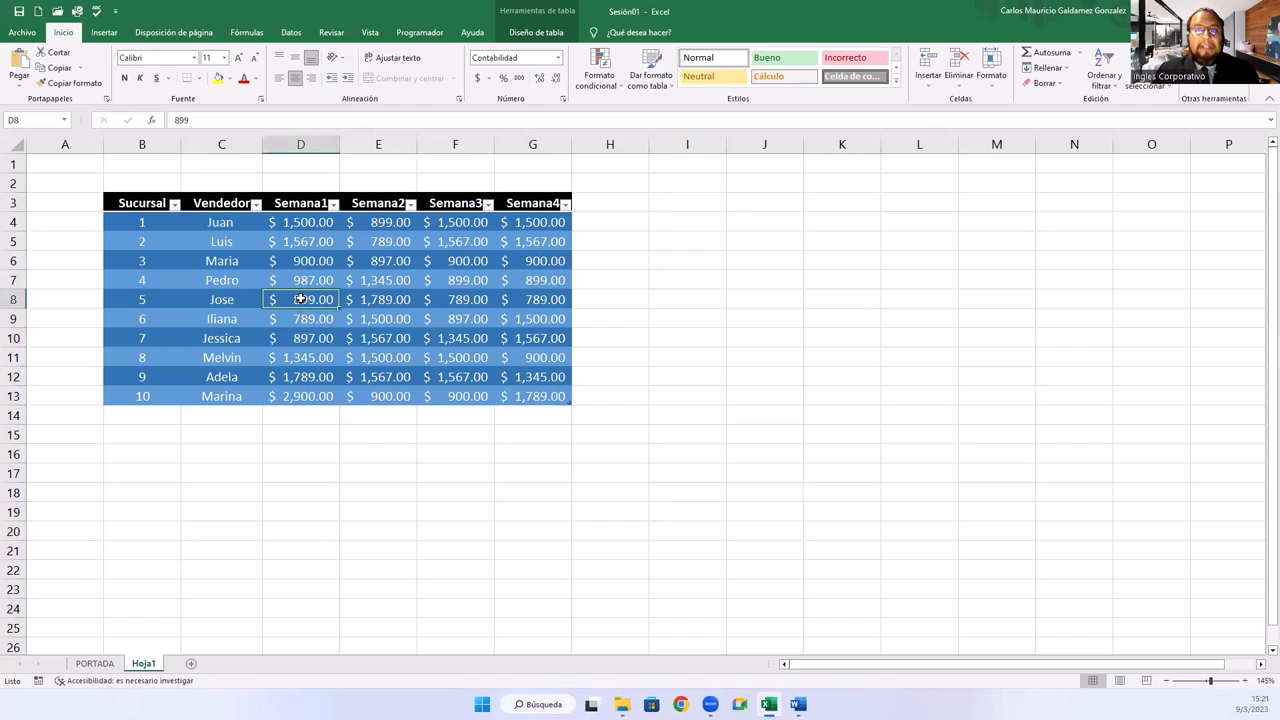